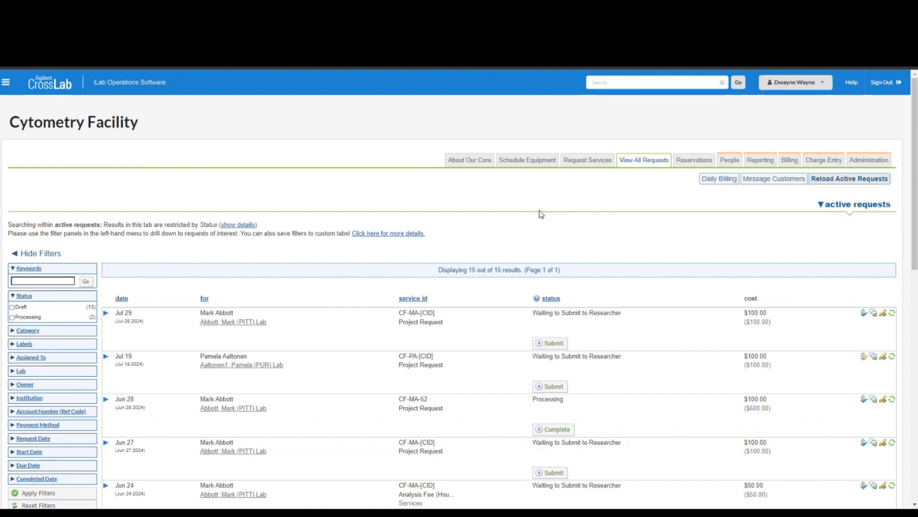
Open the equipment schedule's unconfirmed reservations and confirm usage for the Cytek Aurora-Hillman reservations dated 27 June, 28 June and 2 July 2024.
{"action": "left_click", "coordinate": [529, 165]}
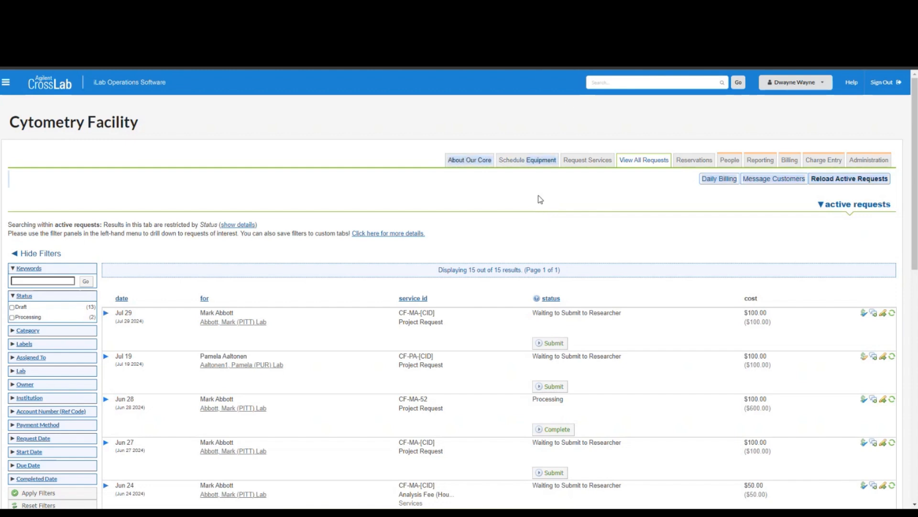
{"action": "left_click", "coordinate": [525, 163]}
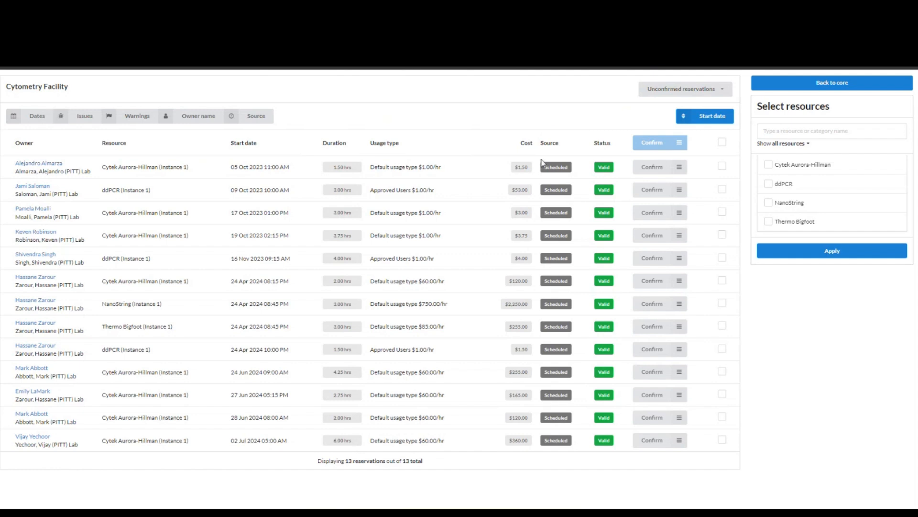
{"action": "left_click", "coordinate": [722, 143]}
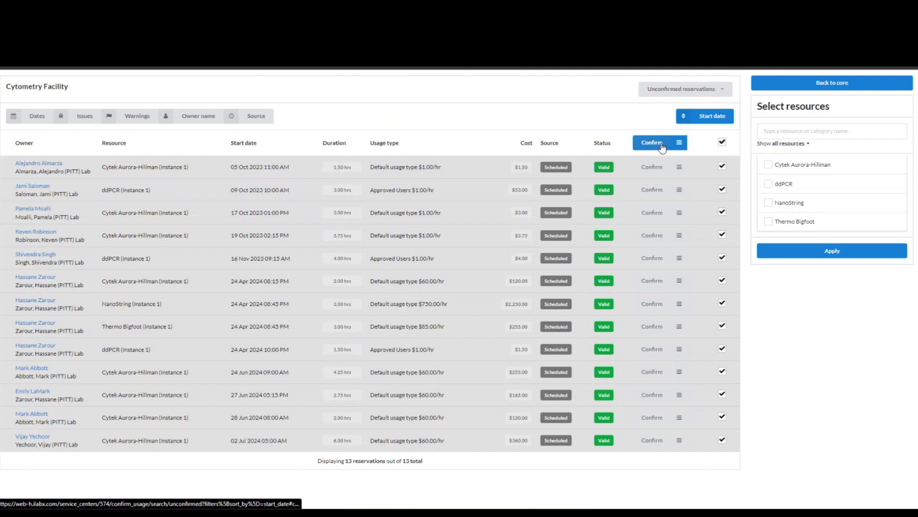
{"action": "left_click", "coordinate": [722, 144]}
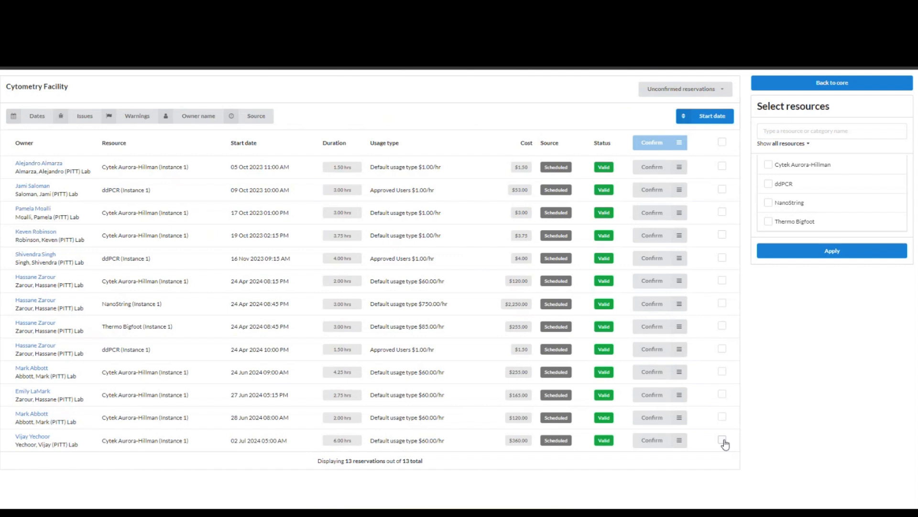
{"action": "left_click", "coordinate": [721, 440]}
{"action": "left_click", "coordinate": [723, 417]}
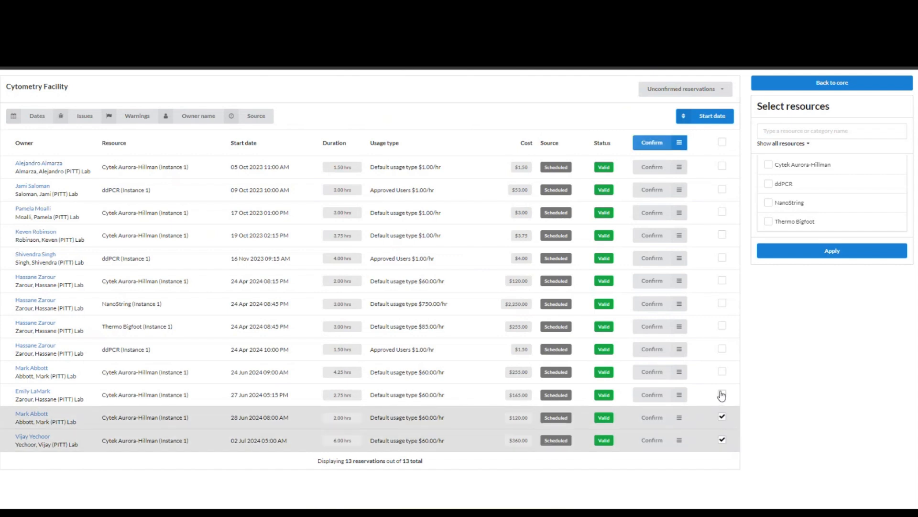
{"action": "left_click", "coordinate": [722, 394]}
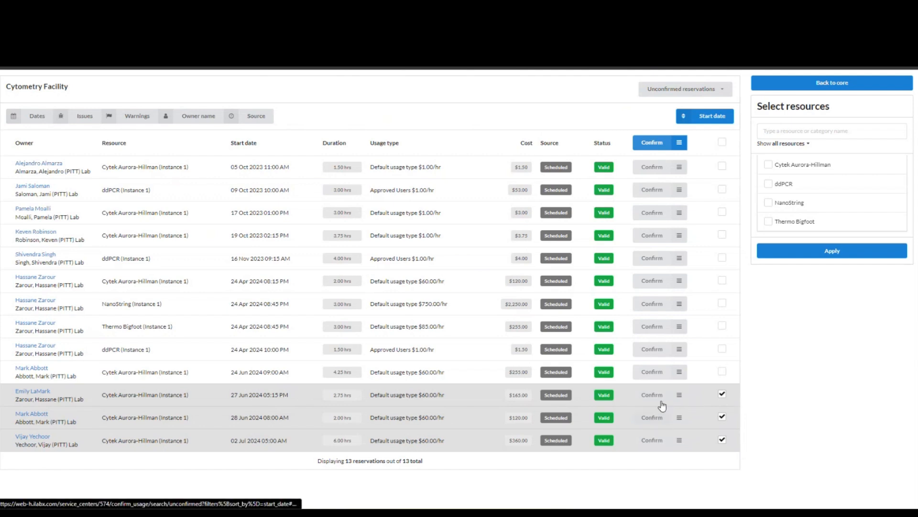
{"action": "left_click", "coordinate": [660, 148]}
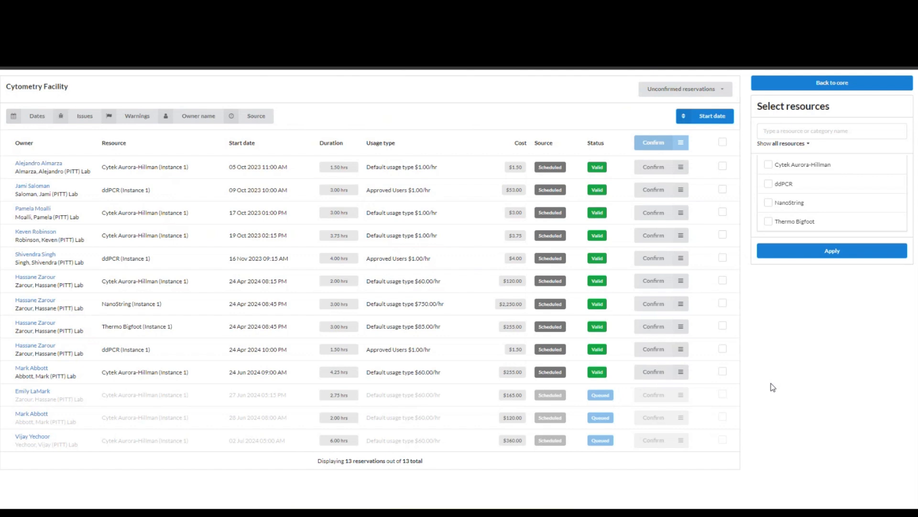
Return to the core's request list and mark the project request from Jun 28 that is in processing as complete.
{"action": "left_click", "coordinate": [837, 84]}
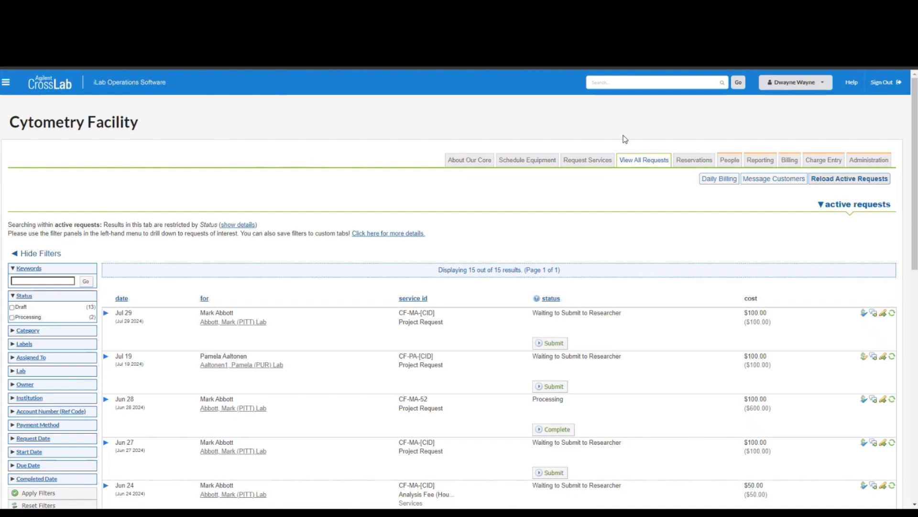
{"action": "scroll", "coordinate": [570, 220], "scroll_direction": "down", "scroll_amount": 1}
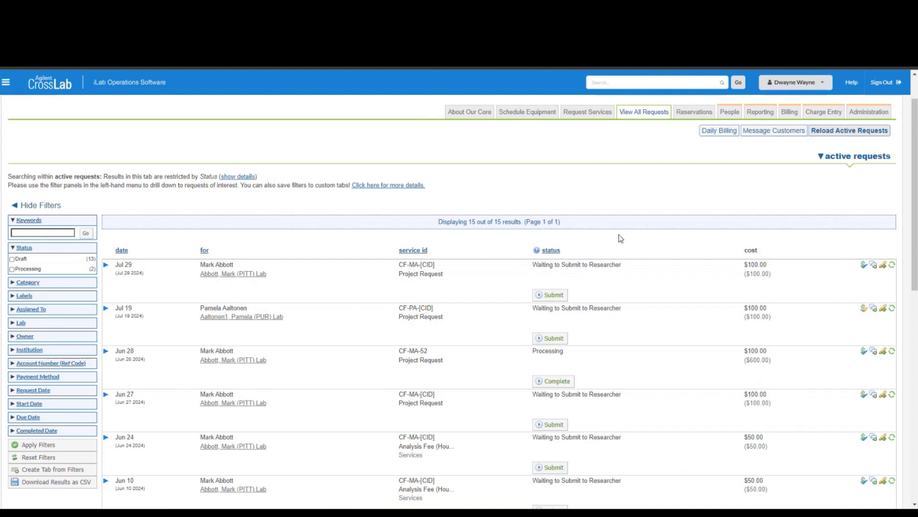
{"action": "scroll", "coordinate": [636, 238], "scroll_direction": "down", "scroll_amount": 1}
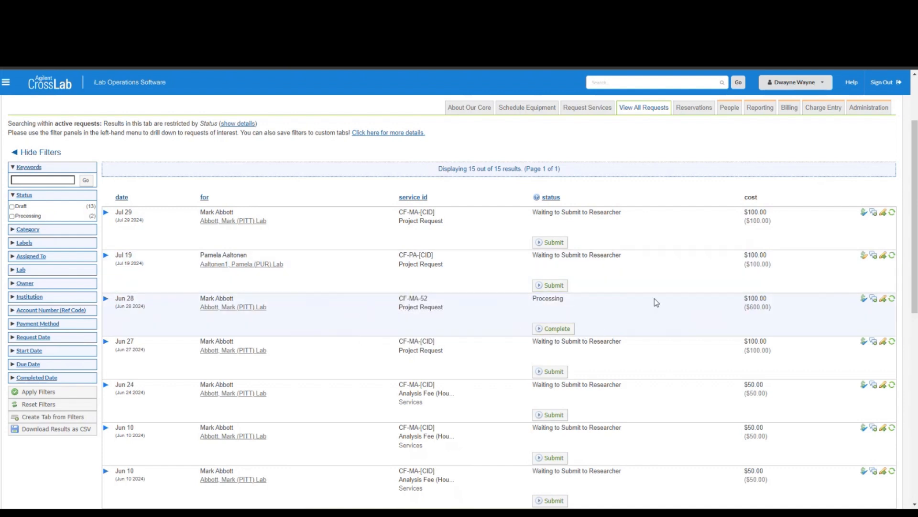
{"action": "left_click", "coordinate": [563, 333]}
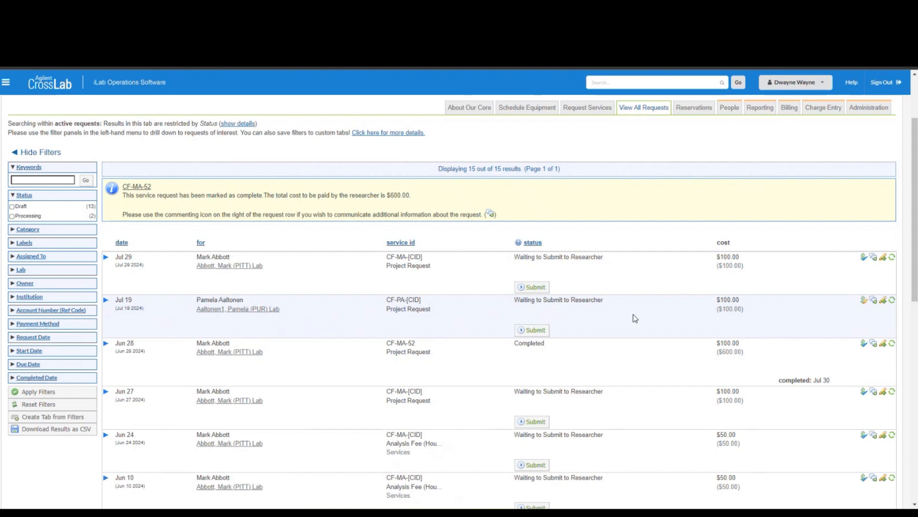
Open the core's upcoming billing charges and examine the available billing status and work status options.
{"action": "left_click", "coordinate": [786, 109]}
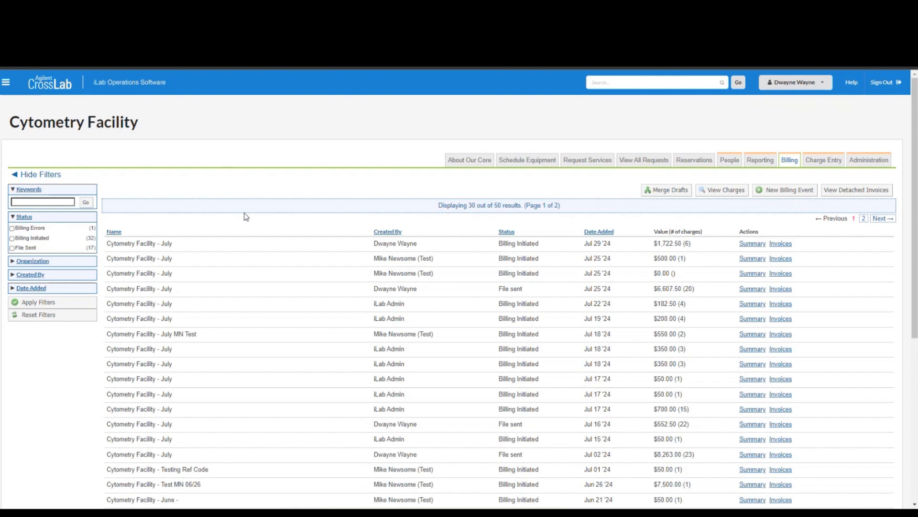
{"action": "scroll", "coordinate": [212, 259], "scroll_direction": "down", "scroll_amount": 1}
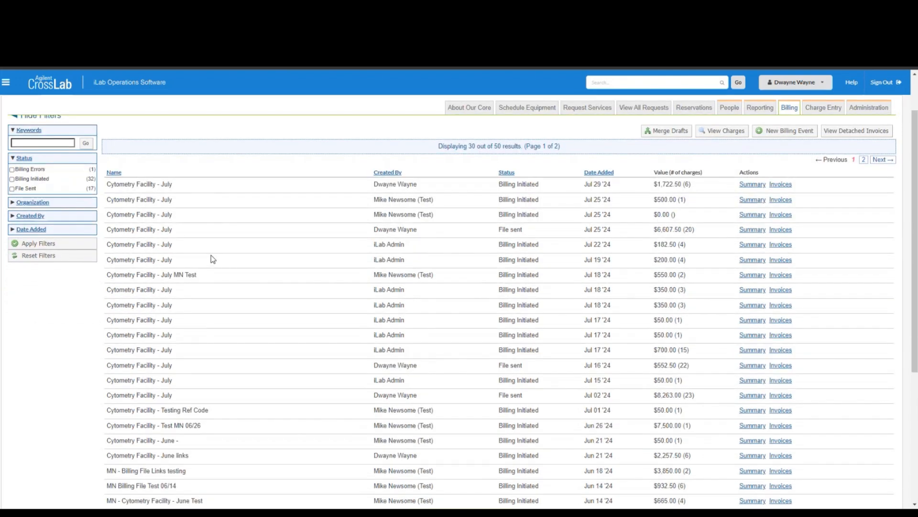
{"action": "scroll", "coordinate": [211, 256], "scroll_direction": "up", "scroll_amount": 1}
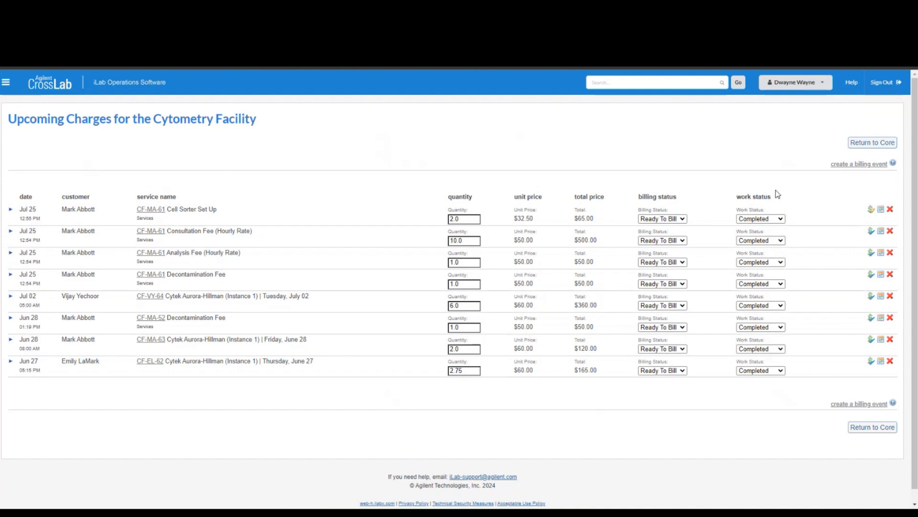
{"action": "left_click", "coordinate": [681, 240]}
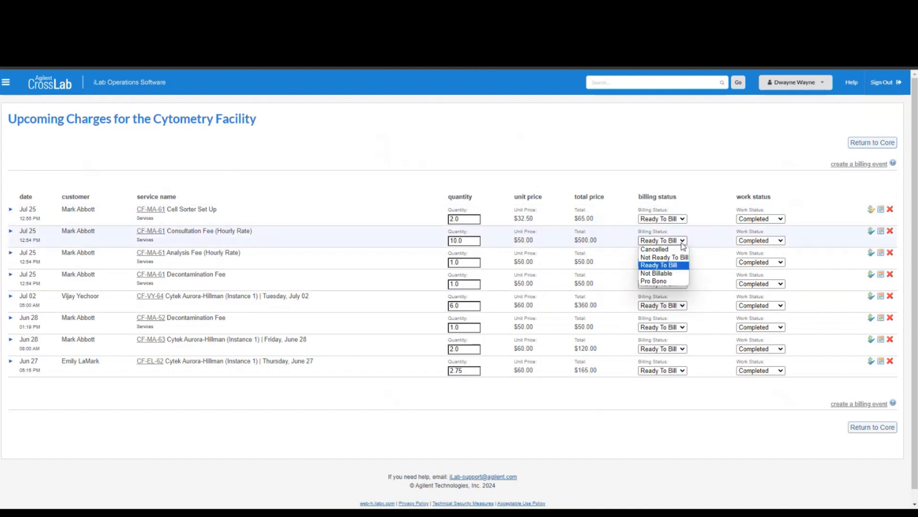
{"action": "left_click", "coordinate": [711, 219]}
{"action": "left_click", "coordinate": [783, 262]}
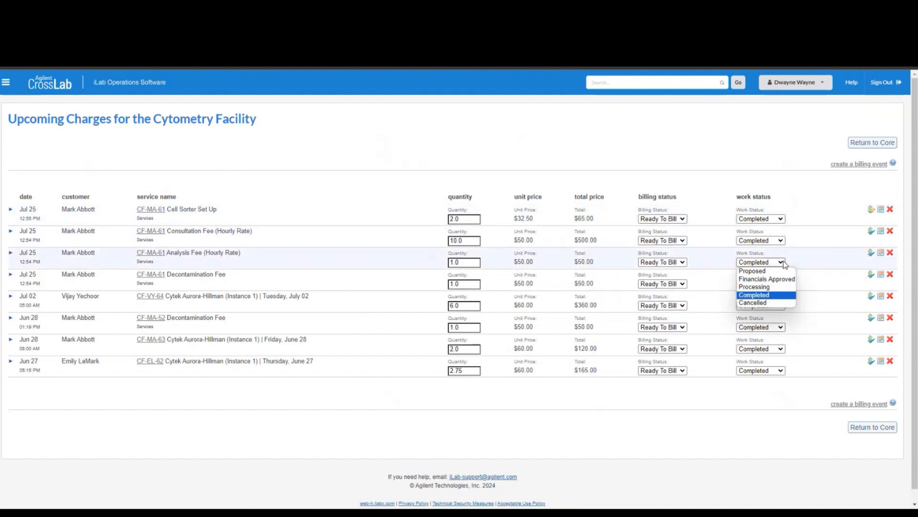
{"action": "left_click", "coordinate": [801, 202]}
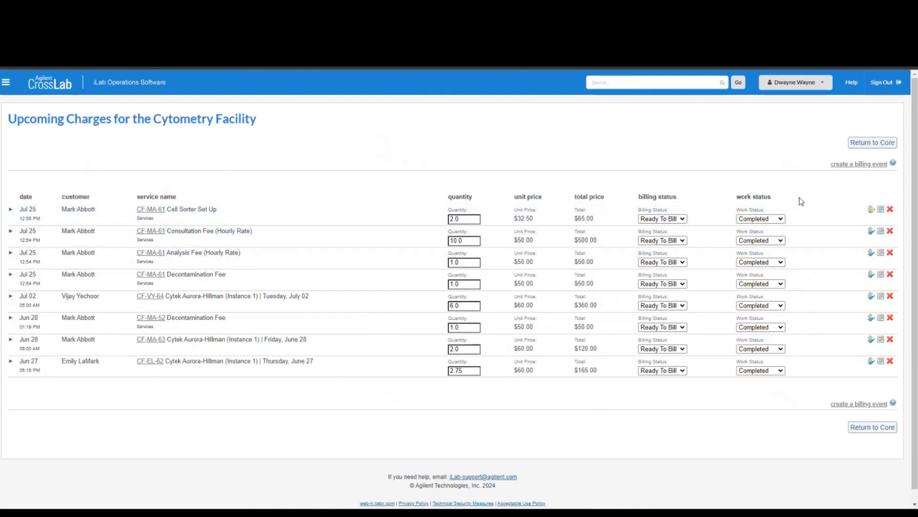
Assign the MD Start Up Fund account to the Jul 25 Cell Sorter Set Up charge and save the allocation.
{"action": "left_click", "coordinate": [872, 211]}
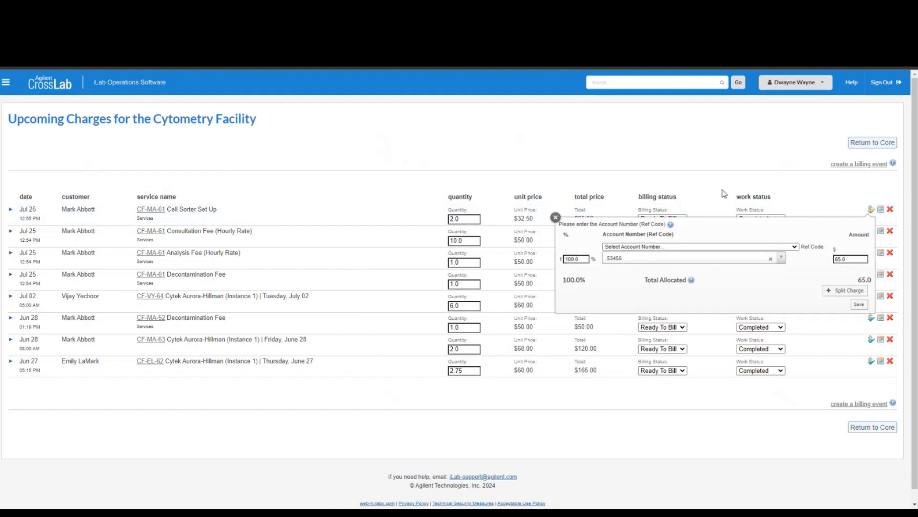
{"action": "left_click", "coordinate": [660, 246]}
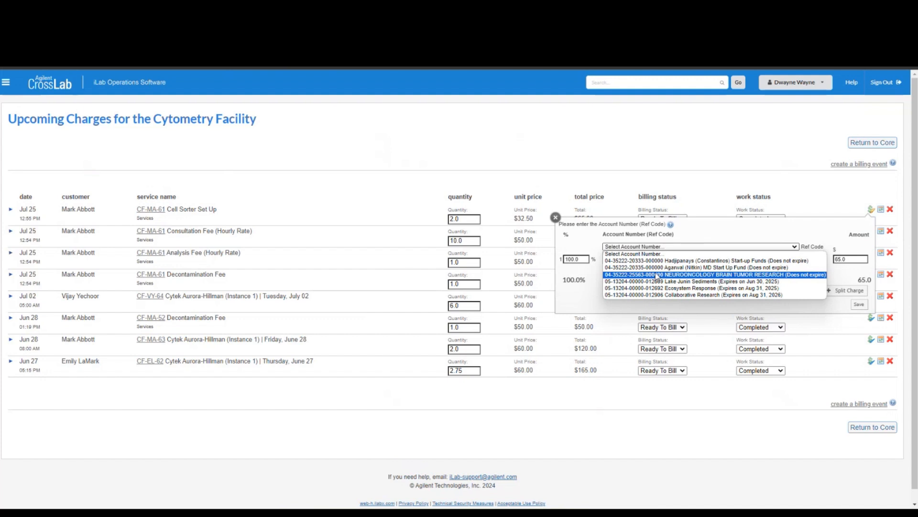
{"action": "left_click", "coordinate": [661, 268]}
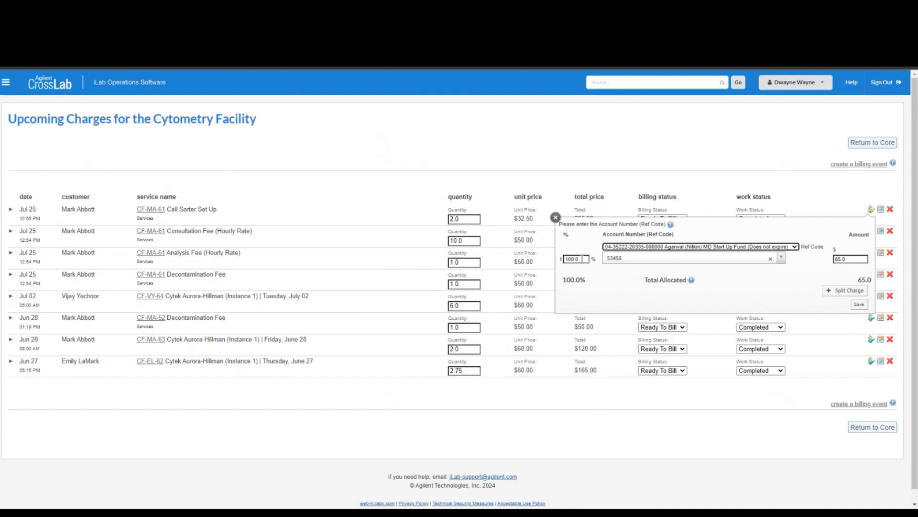
{"action": "left_click", "coordinate": [856, 306]}
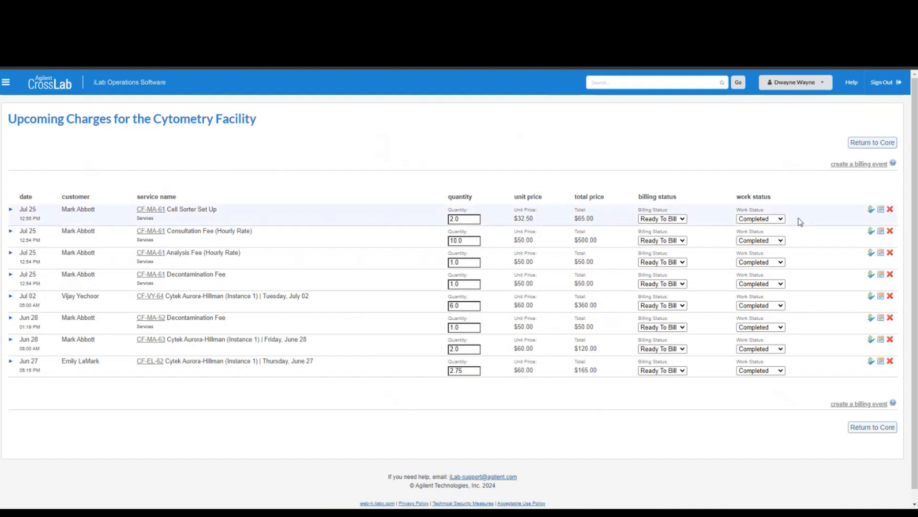
Start deleting the Jul 25 Decontamination Fee charge and dismiss the deletion without removing it.
{"action": "left_click", "coordinate": [889, 276]}
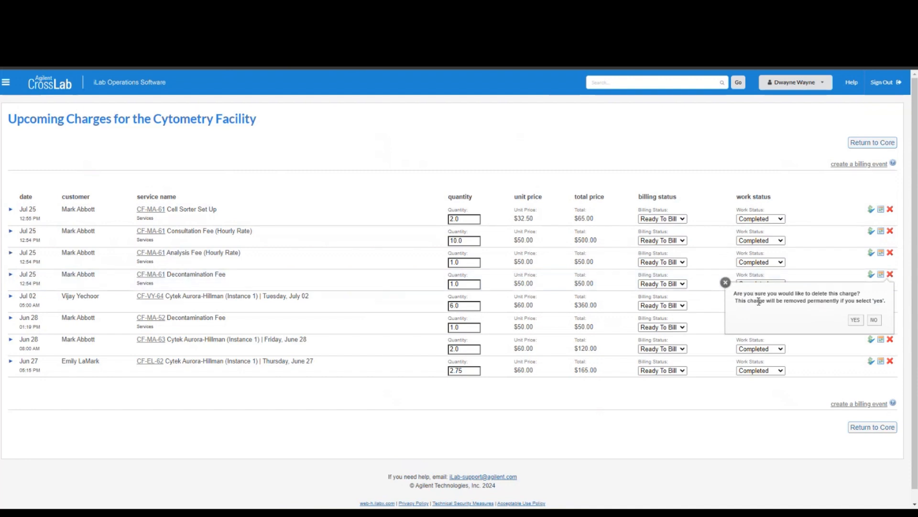
{"action": "left_click", "coordinate": [726, 284]}
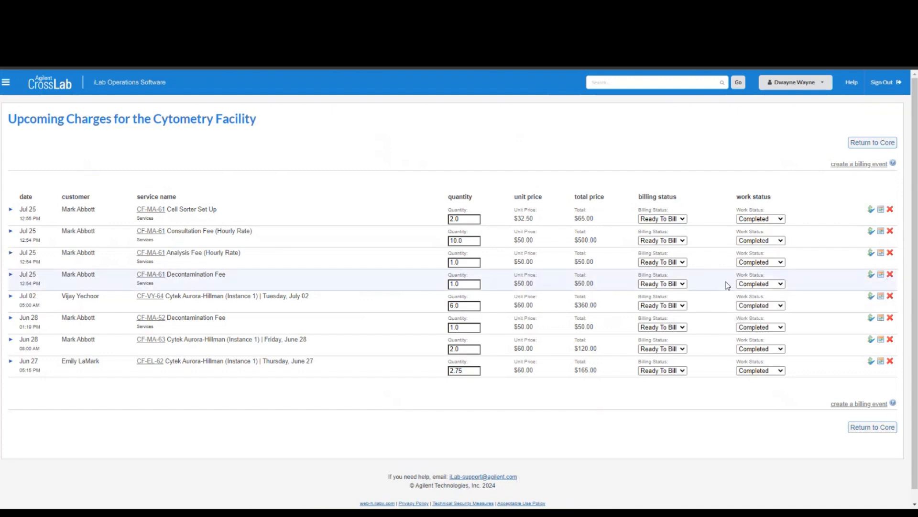
Return to the core and start a new billing event named "Cytometry Facility - July 2024" that includes all charges.
{"action": "left_click", "coordinate": [862, 143]}
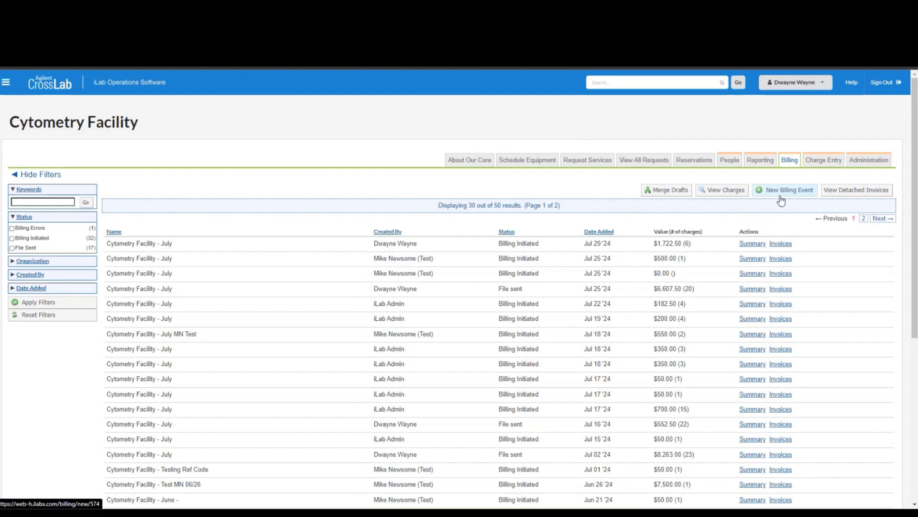
{"action": "left_click", "coordinate": [780, 197]}
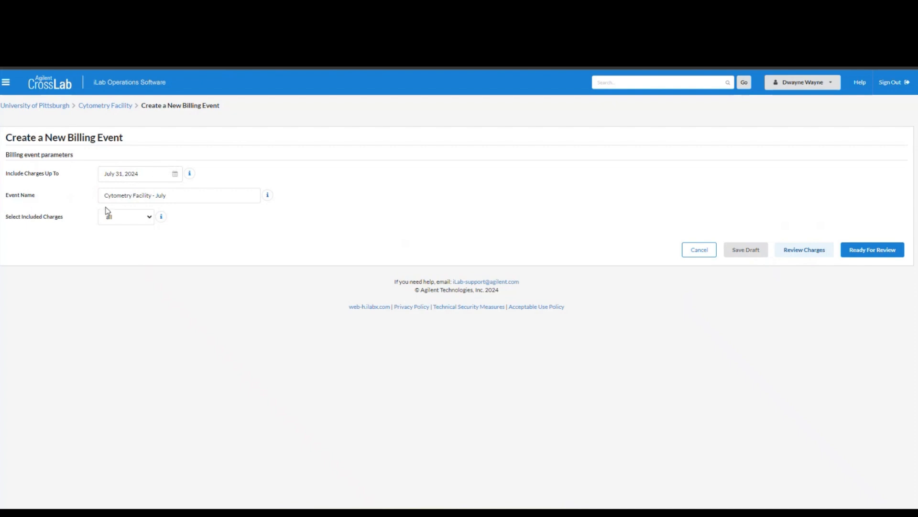
{"action": "left_click_drag", "start_coordinate": [105, 197], "coordinate": [149, 200]}
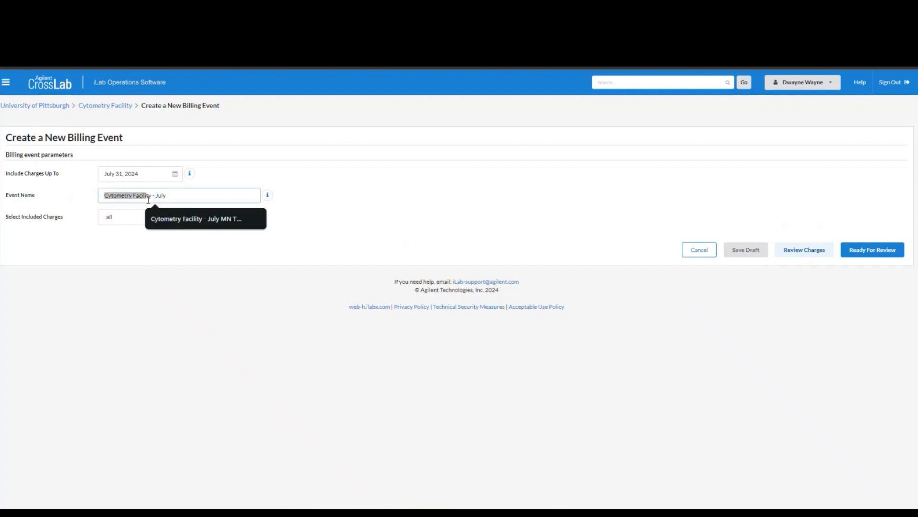
{"action": "left_click", "coordinate": [185, 199]}
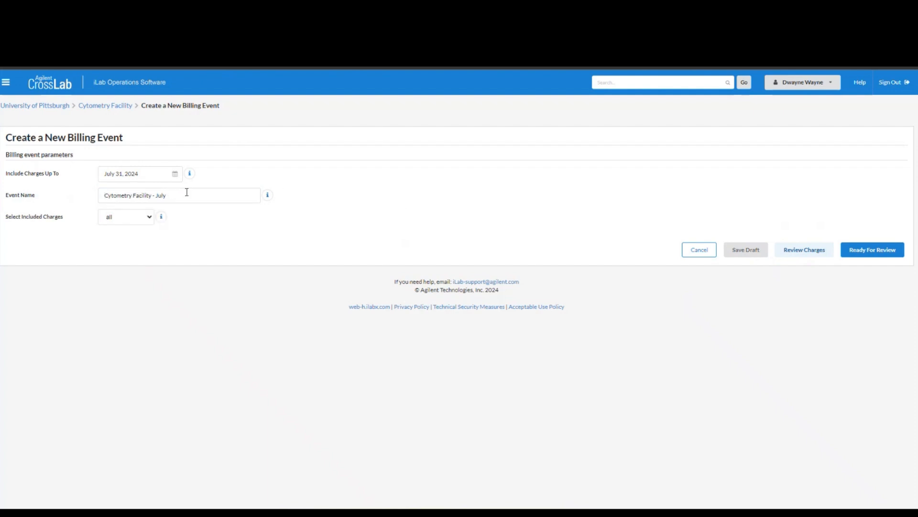
{"action": "left_click", "coordinate": [177, 204]}
{"action": "type", "text": "2024"}
{"action": "left_click", "coordinate": [367, 198]}
{"action": "left_click", "coordinate": [150, 219]}
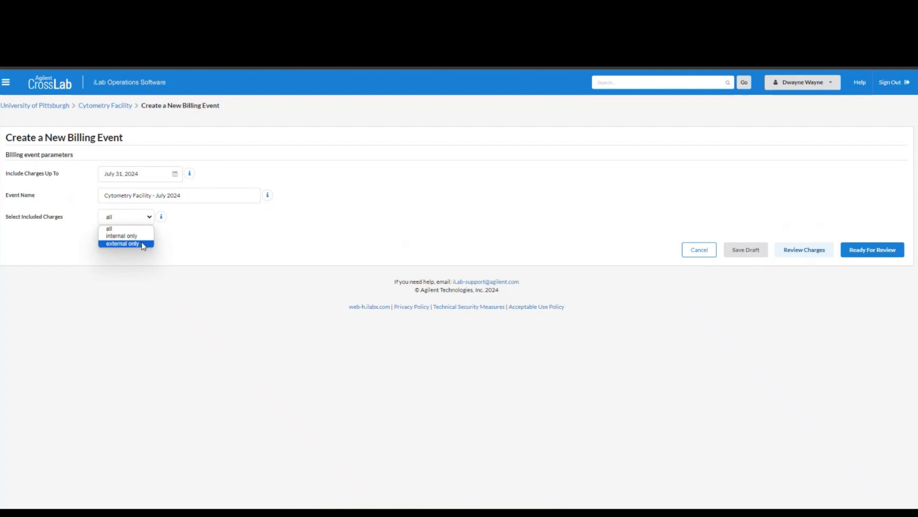
{"action": "left_click", "coordinate": [194, 241]}
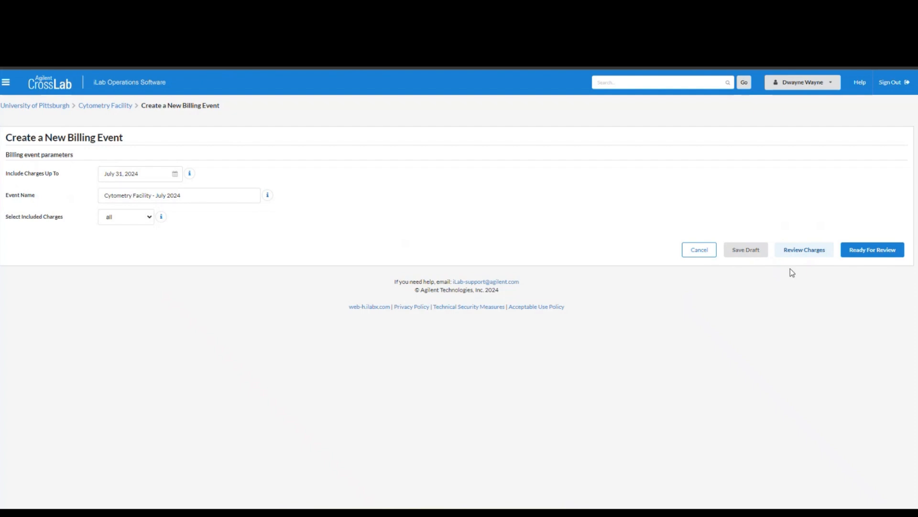
Load the billing event's charges for review and examine the payment account allocation of the Cell Sorter Set Up charge.
{"action": "left_click", "coordinate": [810, 253]}
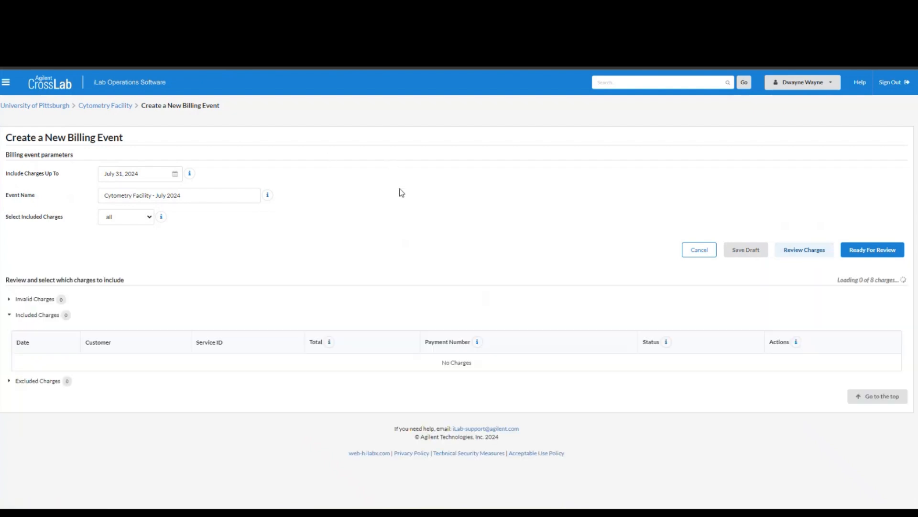
{"action": "scroll", "coordinate": [397, 176], "scroll_direction": "down", "scroll_amount": 1}
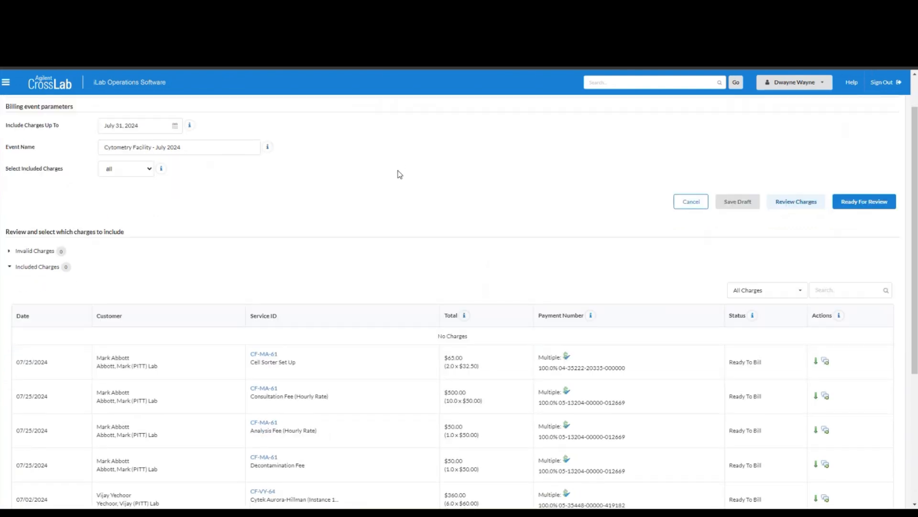
{"action": "scroll", "coordinate": [355, 175], "scroll_direction": "down", "scroll_amount": 3}
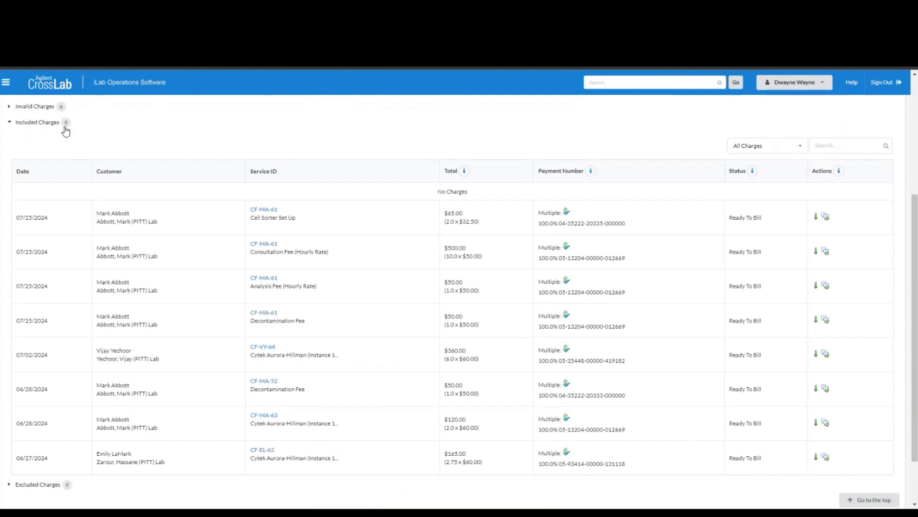
{"action": "scroll", "coordinate": [149, 140], "scroll_direction": "down", "scroll_amount": 1}
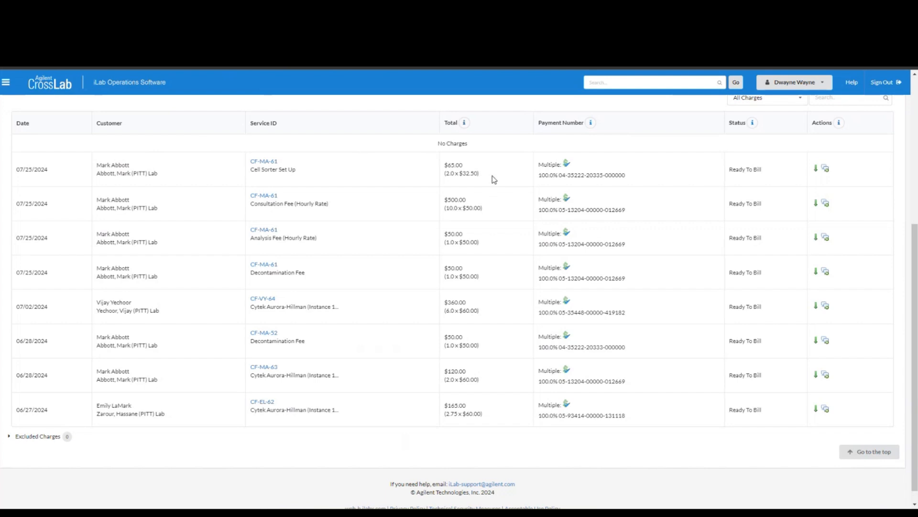
{"action": "left_click", "coordinate": [566, 165]}
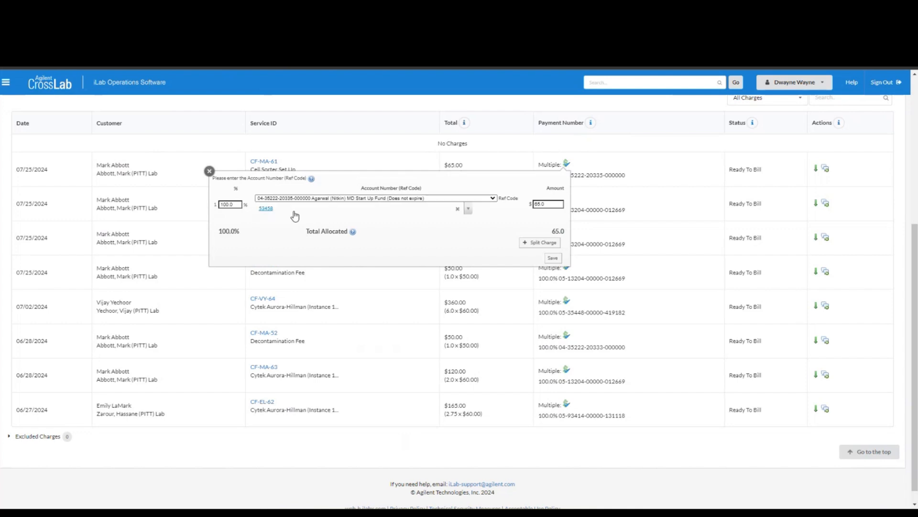
{"action": "left_click", "coordinate": [210, 171]}
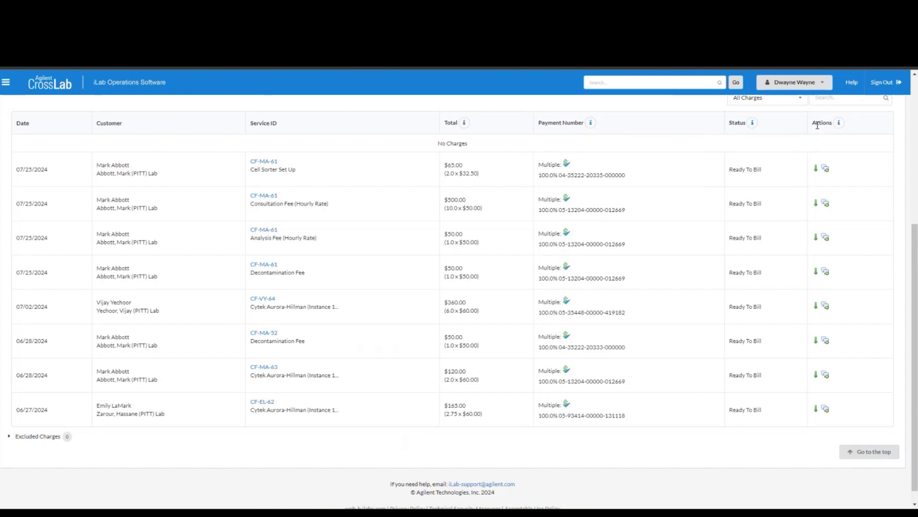
View the email message form for the 07/25/2024 Cell Sorter Set Up charge and close it without sending.
{"action": "left_click", "coordinate": [826, 170]}
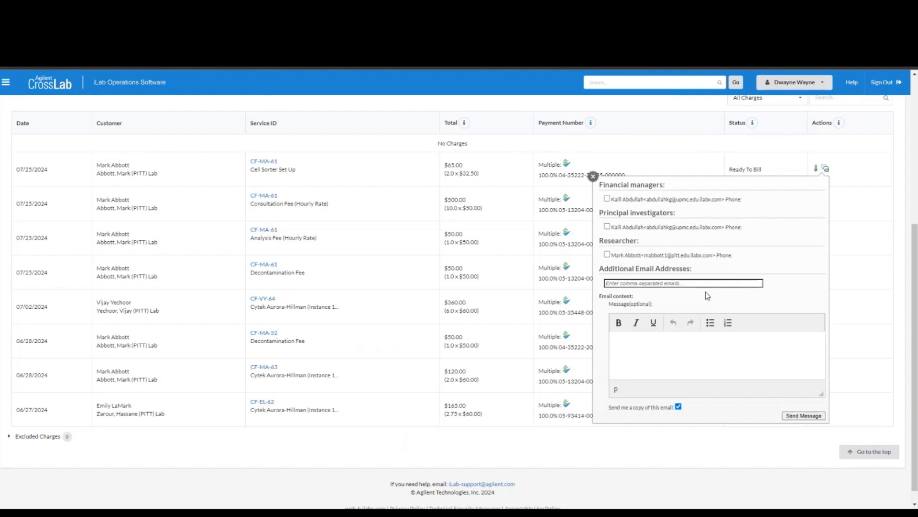
{"action": "left_click", "coordinate": [593, 177]}
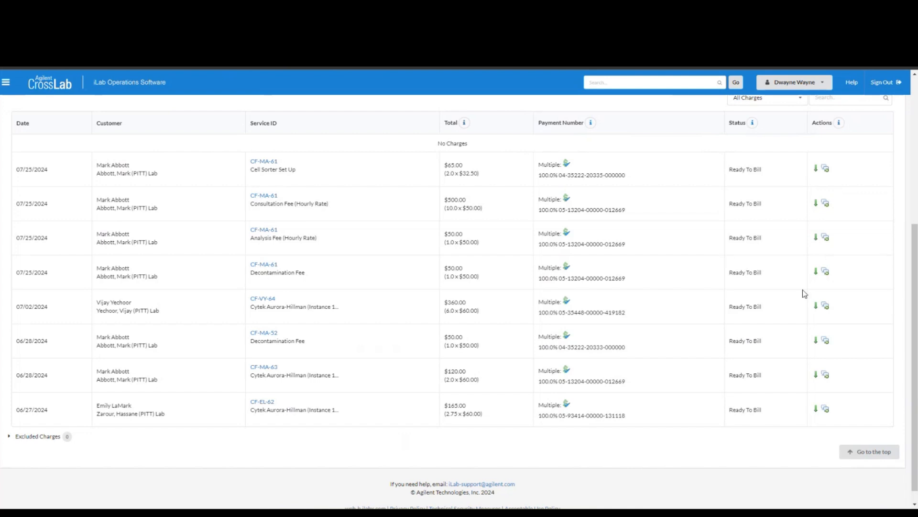
Exclude the 06/27/2024 Cytek Aurora-Hillman charge from the billing event and check it in the excluded charges list.
{"action": "left_click", "coordinate": [816, 410]}
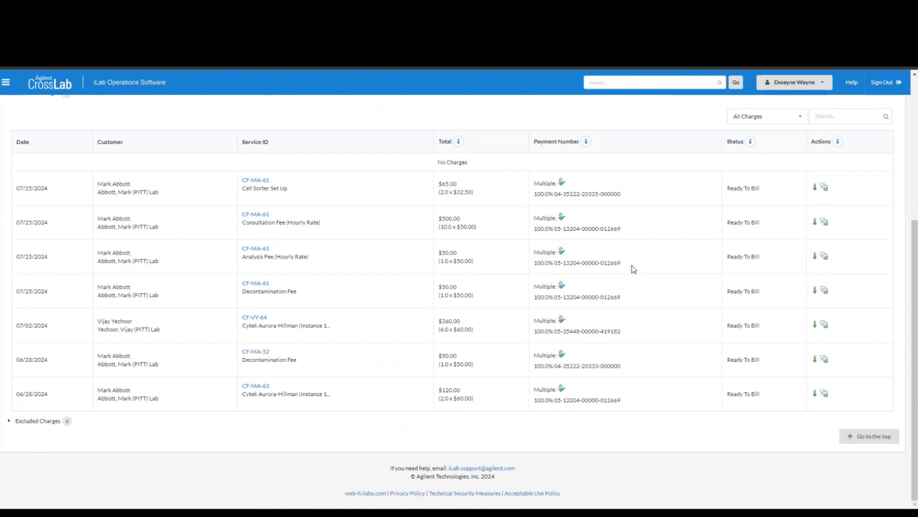
{"action": "left_click", "coordinate": [9, 421]}
{"action": "scroll", "coordinate": [139, 364], "scroll_direction": "down", "scroll_amount": 2}
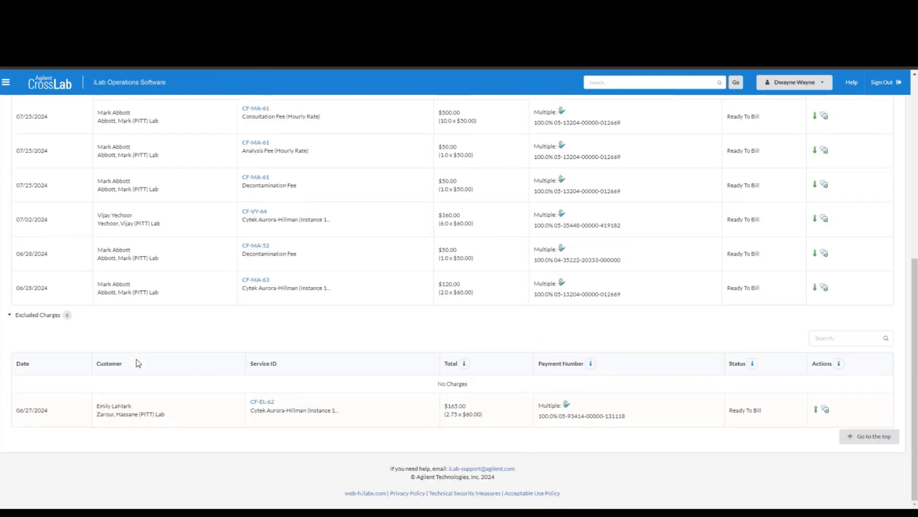
{"action": "left_click", "coordinate": [10, 316]}
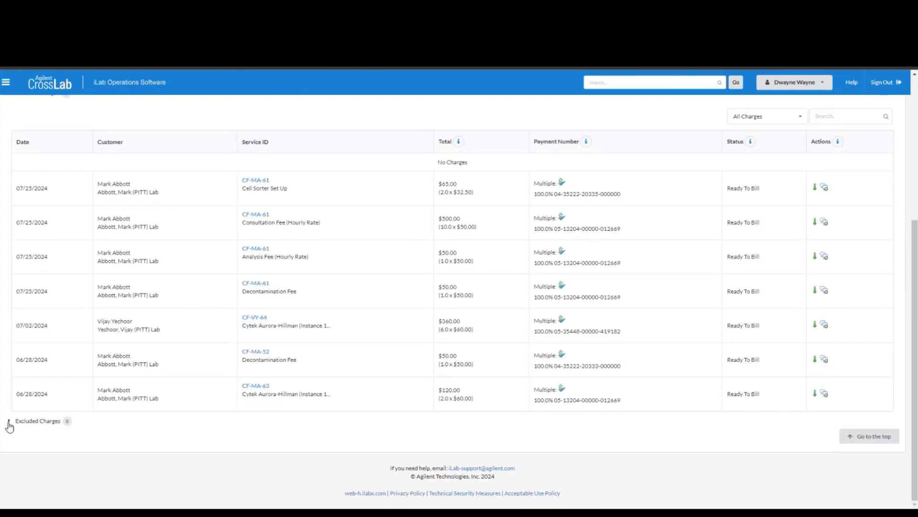
{"action": "left_click", "coordinate": [10, 421]}
{"action": "scroll", "coordinate": [277, 344], "scroll_direction": "down", "scroll_amount": 3}
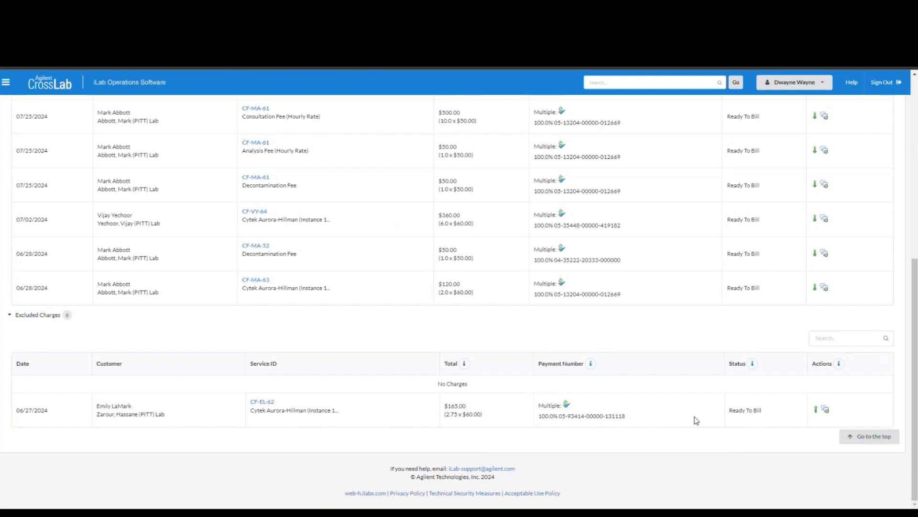
{"action": "scroll", "coordinate": [696, 419], "scroll_direction": "up", "scroll_amount": 4}
{"action": "scroll", "coordinate": [698, 420], "scroll_direction": "up", "scroll_amount": 3}
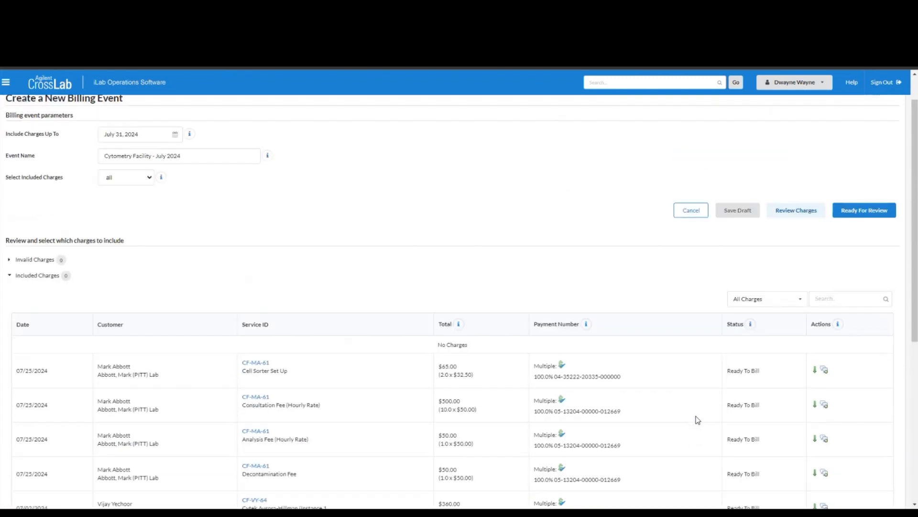